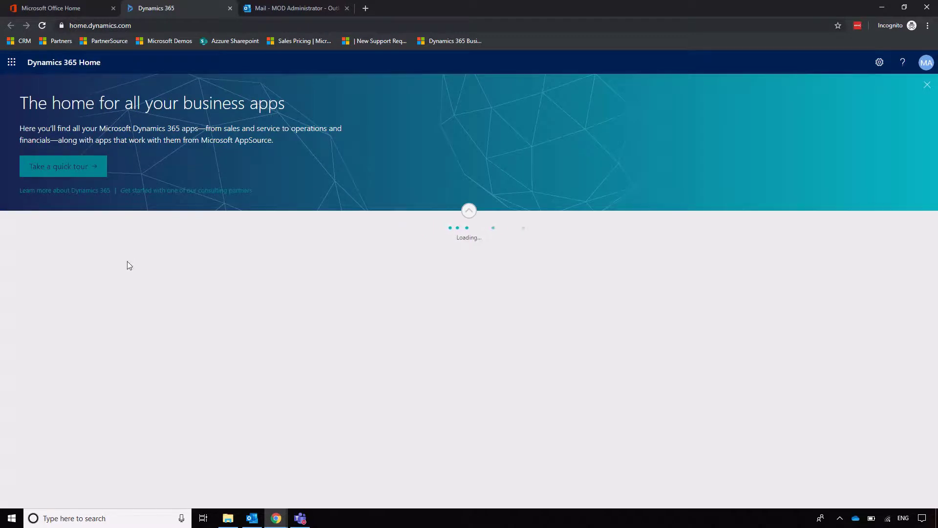
Launch Business Central from My apps to open the CRONUS UK Ltd. Role Center.
{"action": "left_click", "coordinate": [114, 281]}
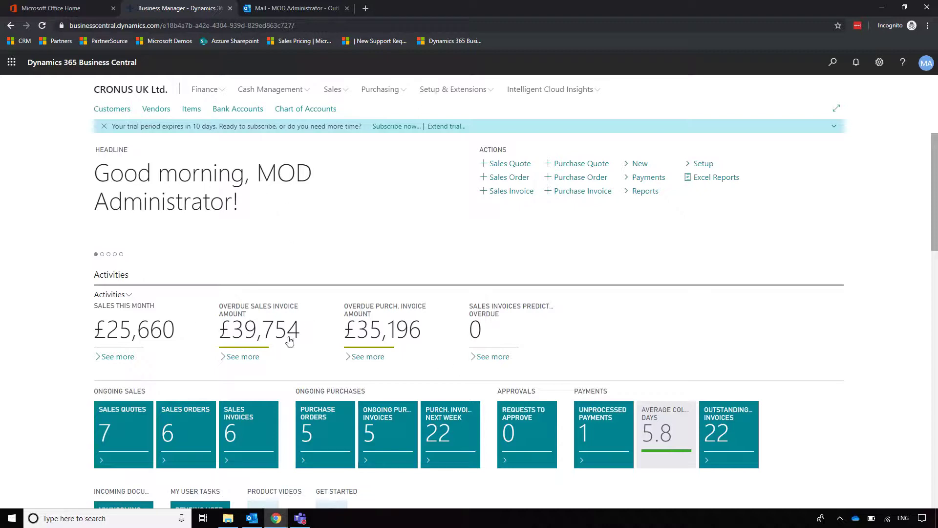
{"action": "left_click", "coordinate": [269, 334]}
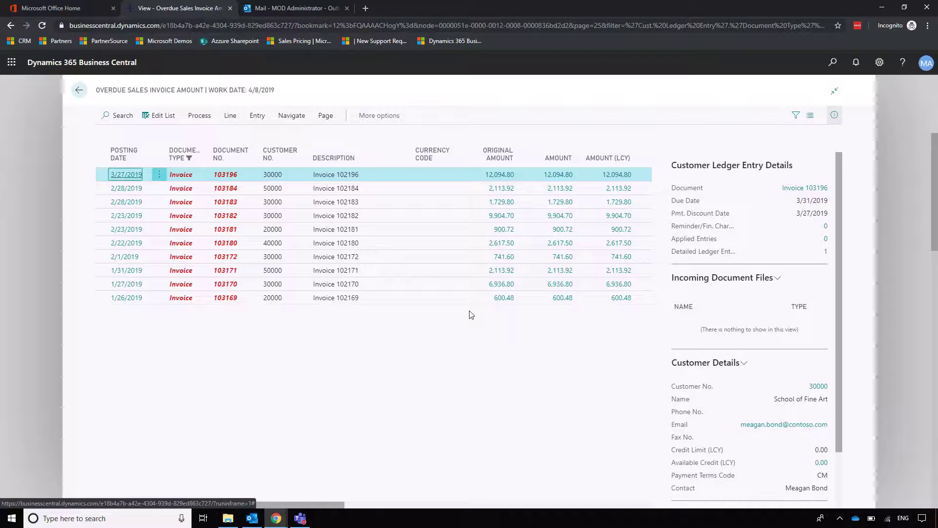
{"action": "key", "text": "Escape"}
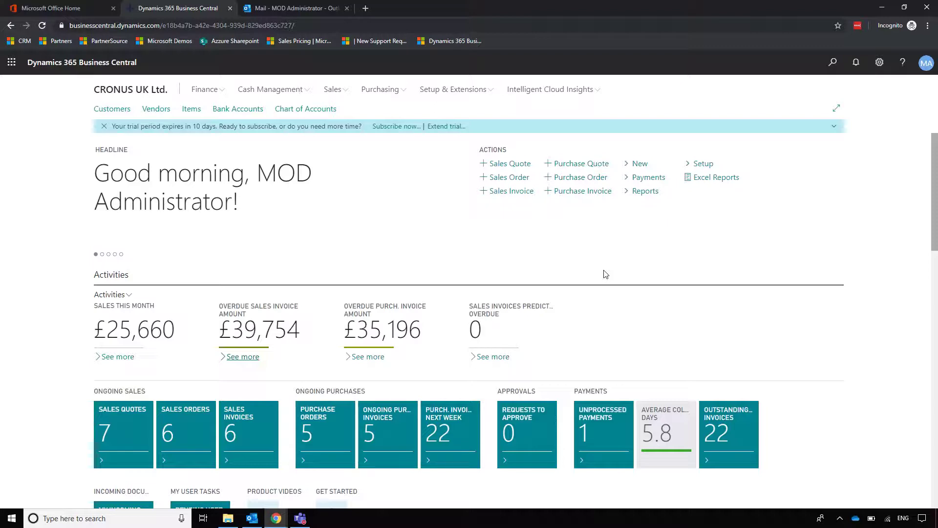
Set My Role Centre to Accountant in My Settings and save the change.
{"action": "left_click", "coordinate": [880, 62]}
{"action": "left_click", "coordinate": [807, 142]}
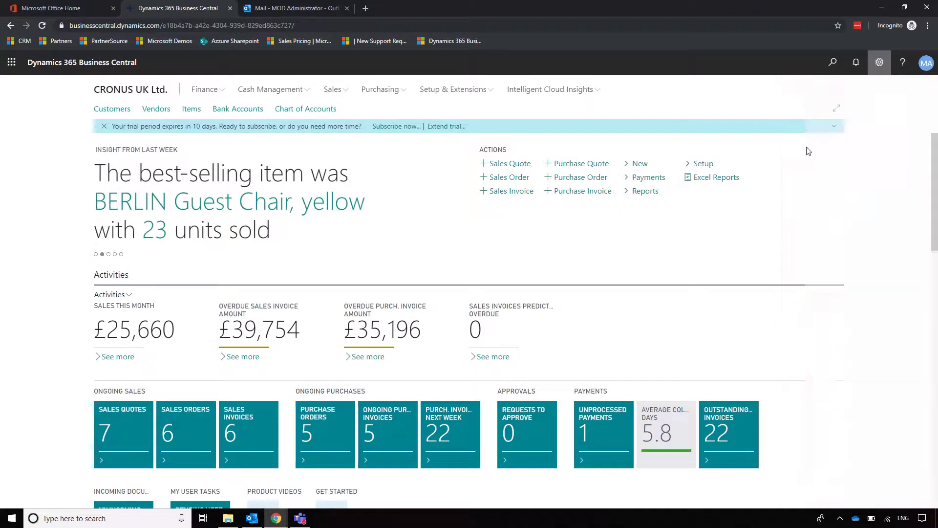
{"action": "left_click", "coordinate": [575, 122]}
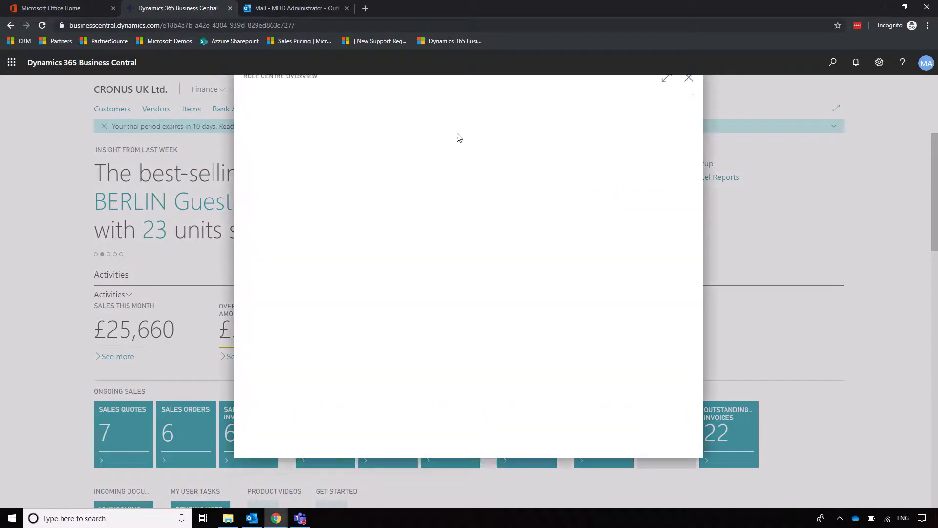
{"action": "left_click", "coordinate": [462, 112]}
{"action": "left_click", "coordinate": [431, 140]}
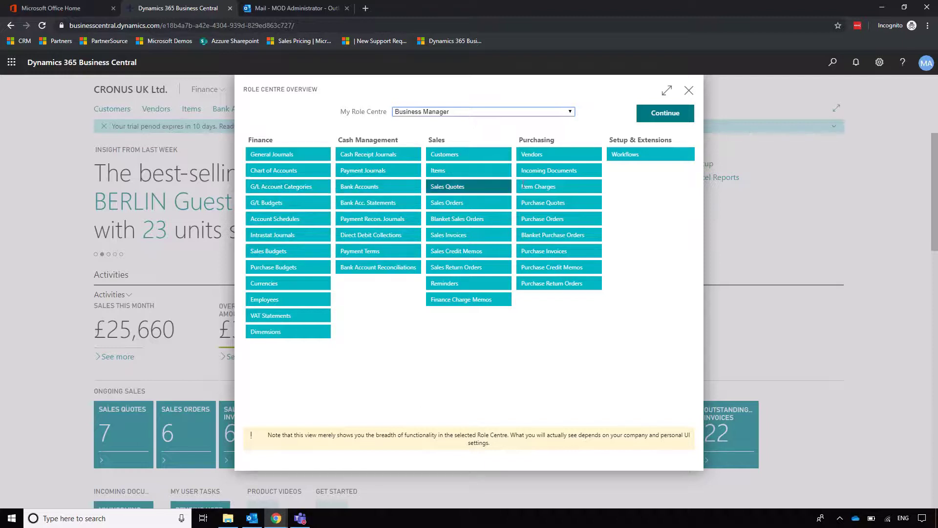
{"action": "left_click", "coordinate": [471, 113]}
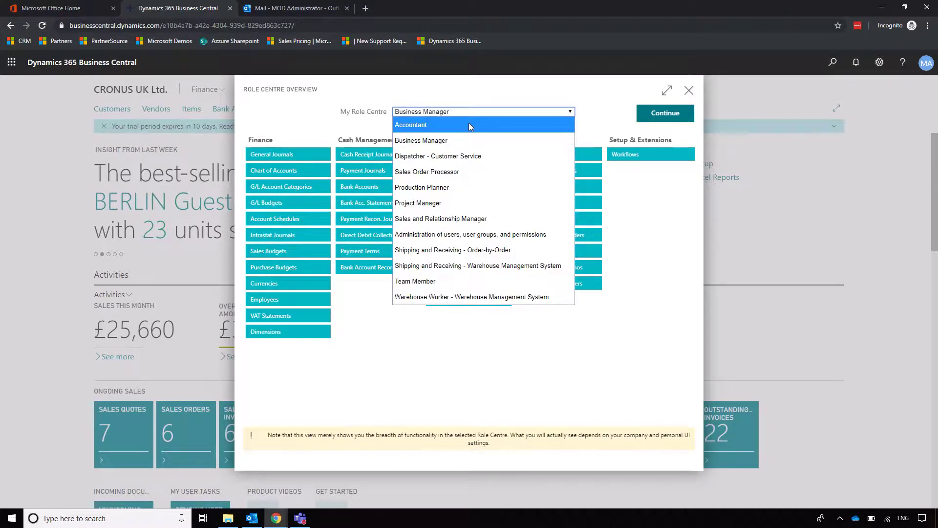
{"action": "left_click", "coordinate": [468, 124]}
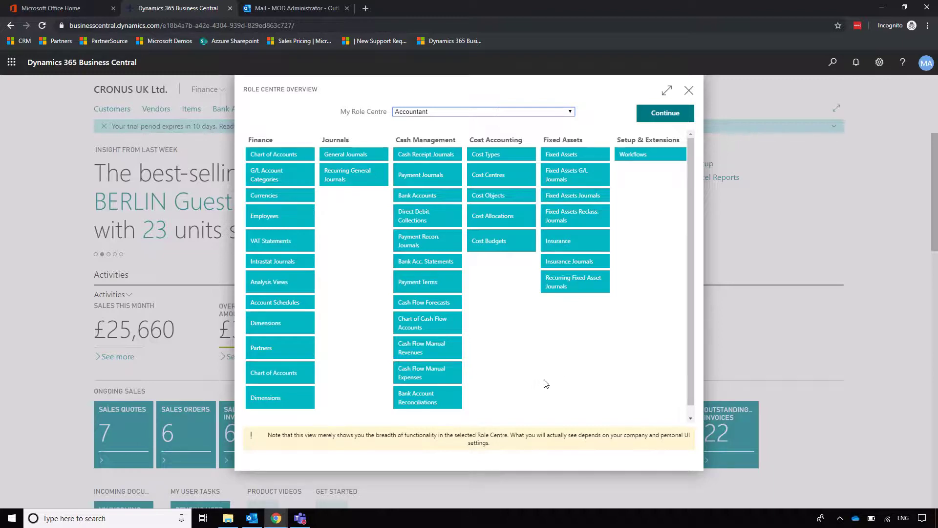
{"action": "left_click", "coordinate": [665, 113]}
{"action": "left_click", "coordinate": [531, 283]}
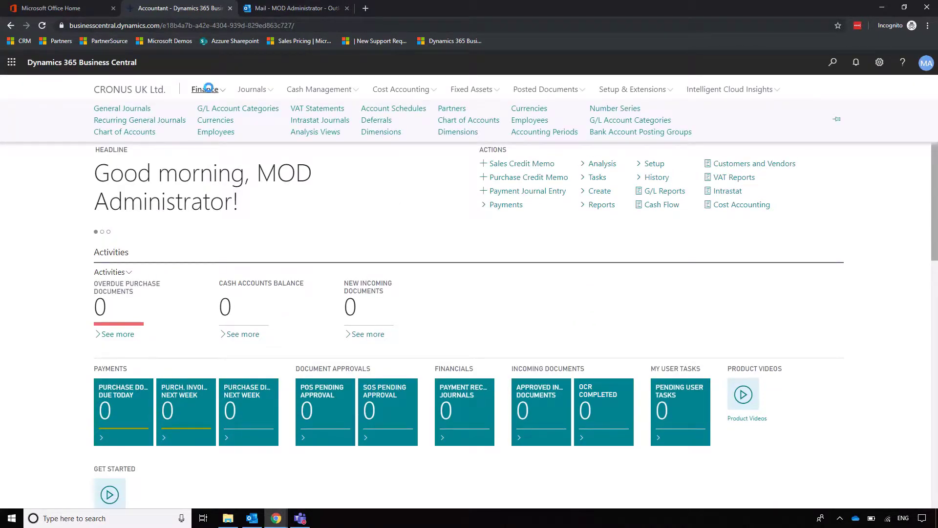
{"action": "left_click", "coordinate": [324, 93]}
{"action": "left_click", "coordinate": [408, 228]}
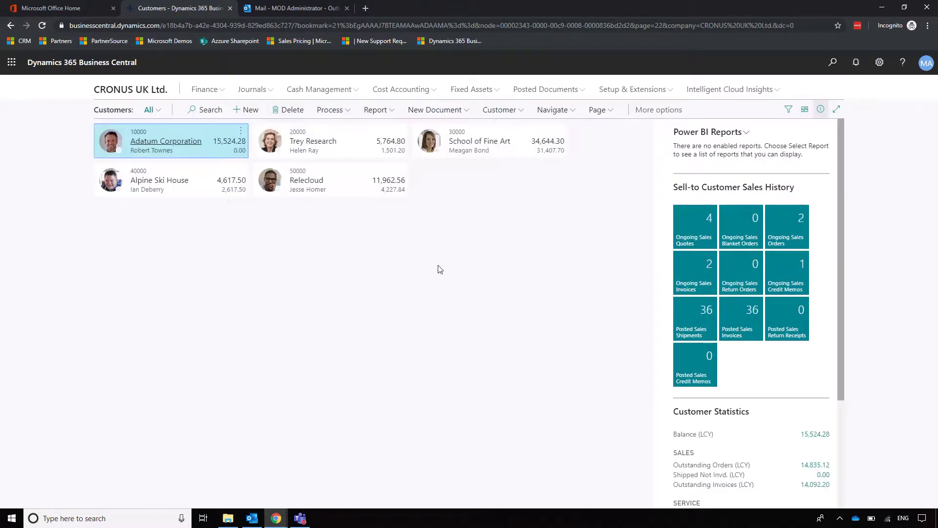
{"action": "left_click", "coordinate": [157, 95]}
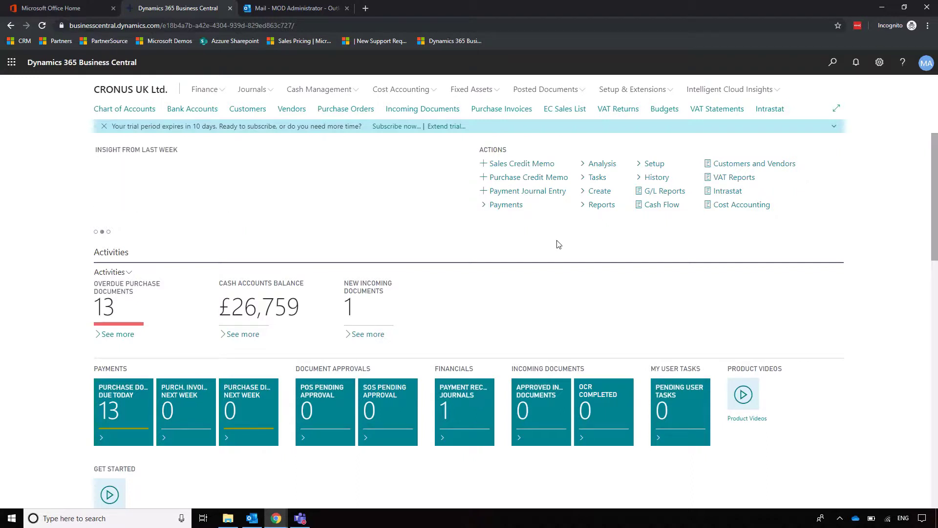
{"action": "left_click", "coordinate": [601, 206]}
{"action": "mouse_move", "coordinate": [586, 221]}
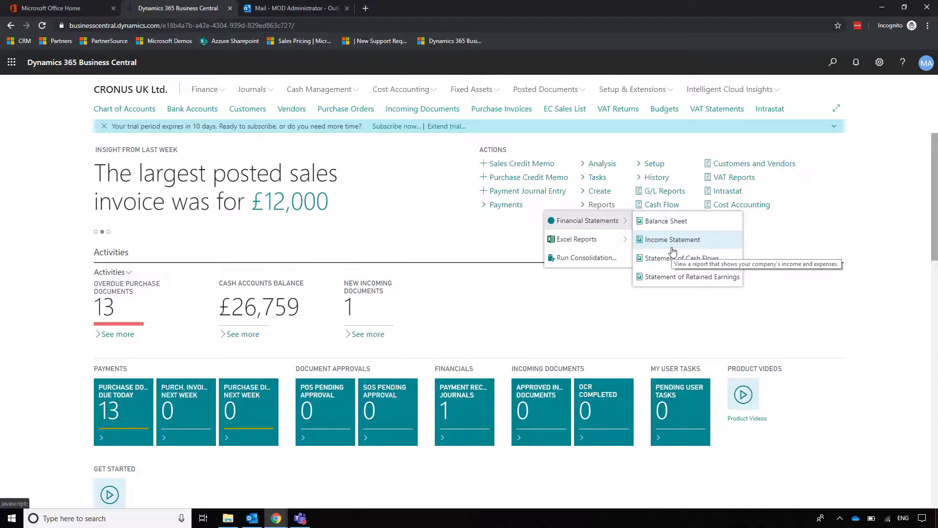
{"action": "left_click", "coordinate": [436, 239]}
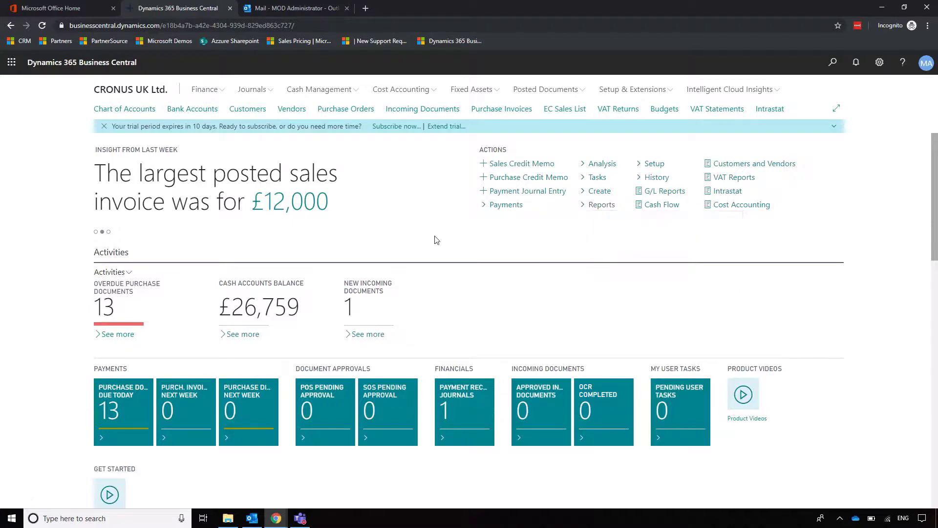
{"action": "scroll", "coordinate": [464, 254], "scroll_direction": "down", "scroll_amount": 3}
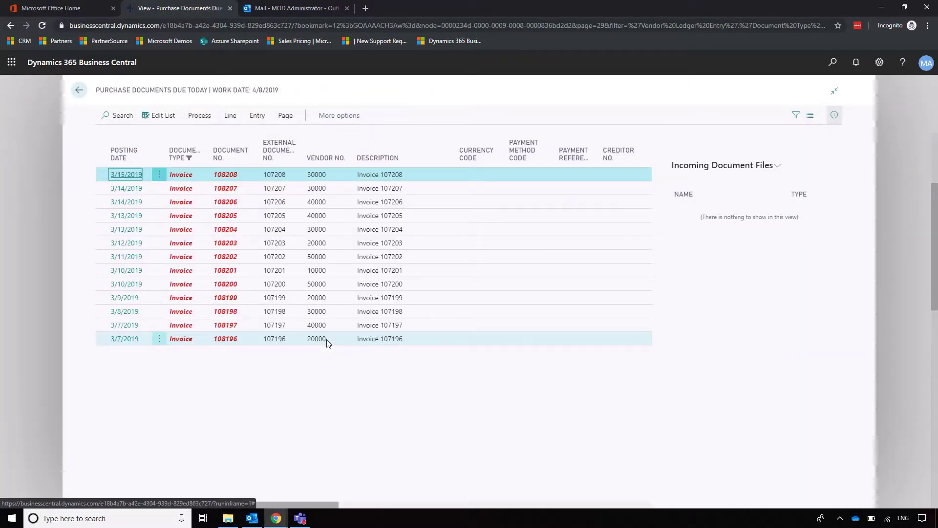
{"action": "key", "text": "Escape"}
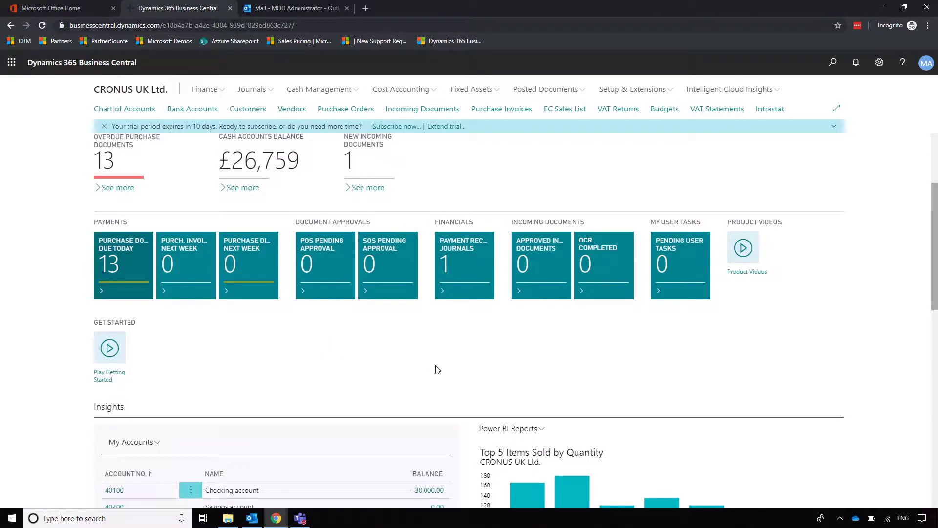
Switch the Business Assistance chart from top five customers to the monthly Cash Cycle chart.
{"action": "scroll", "coordinate": [509, 361], "scroll_direction": "down", "scroll_amount": 5}
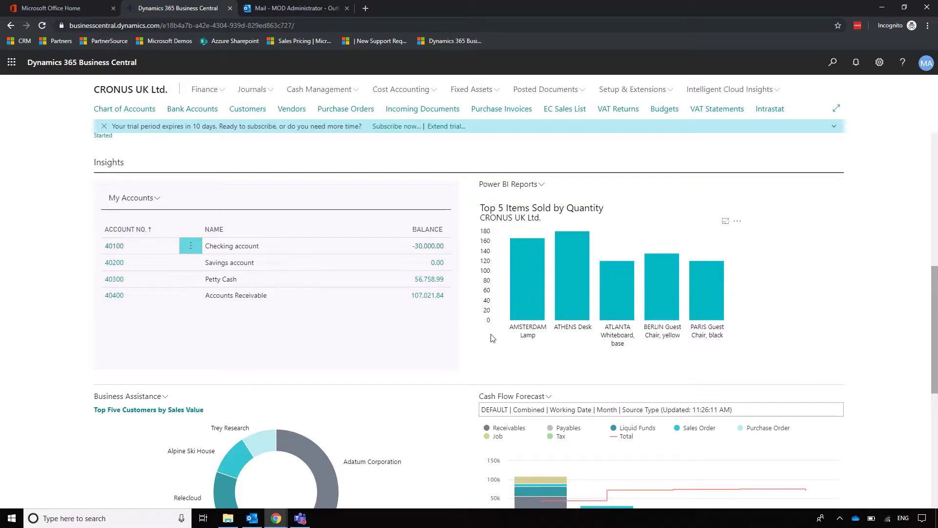
{"action": "scroll", "coordinate": [493, 338], "scroll_direction": "down", "scroll_amount": 4}
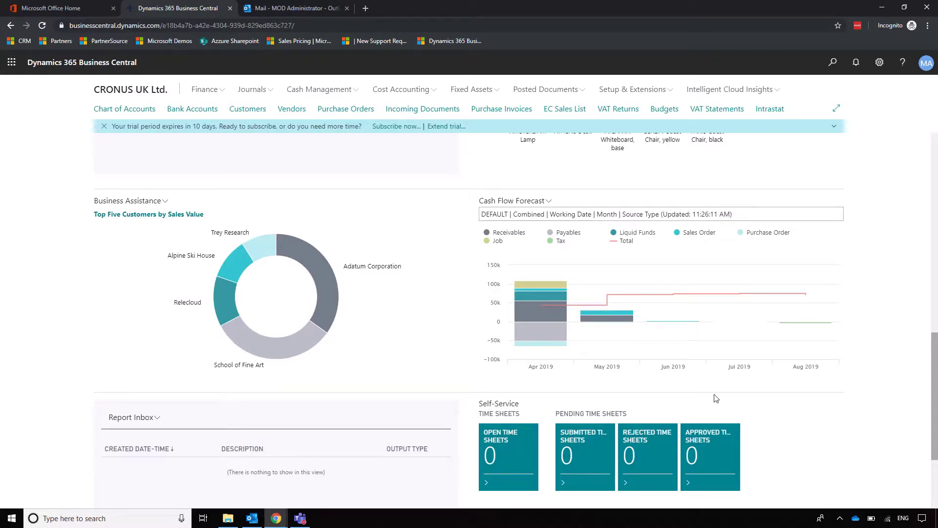
{"action": "scroll", "coordinate": [675, 389], "scroll_direction": "down", "scroll_amount": 1}
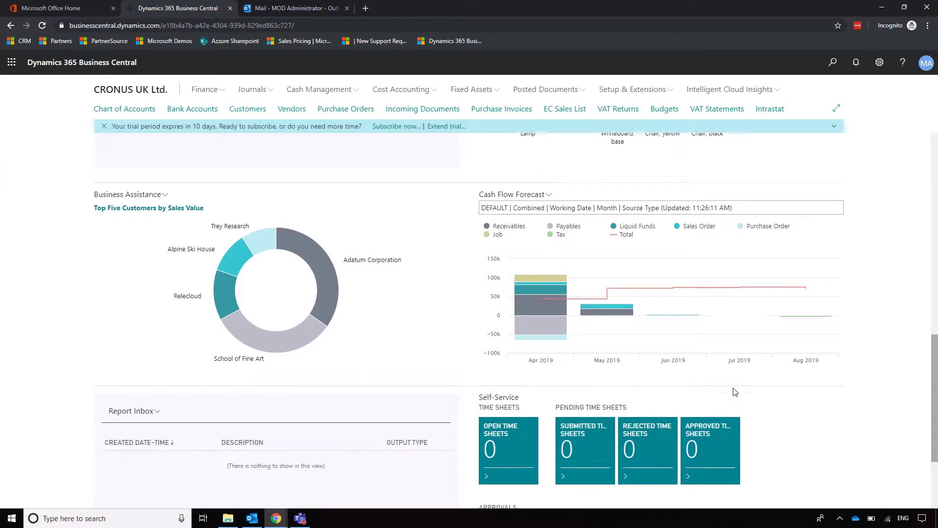
{"action": "left_click", "coordinate": [162, 152]}
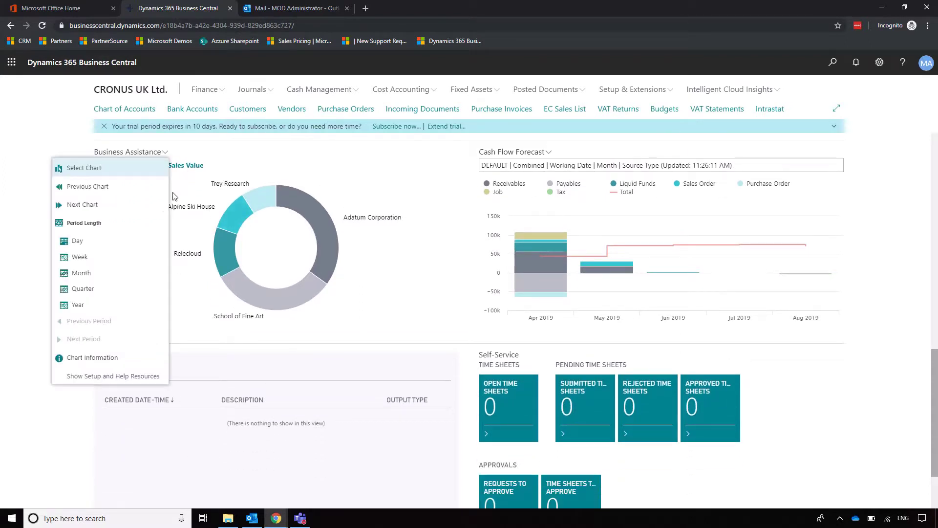
{"action": "left_click", "coordinate": [123, 204]}
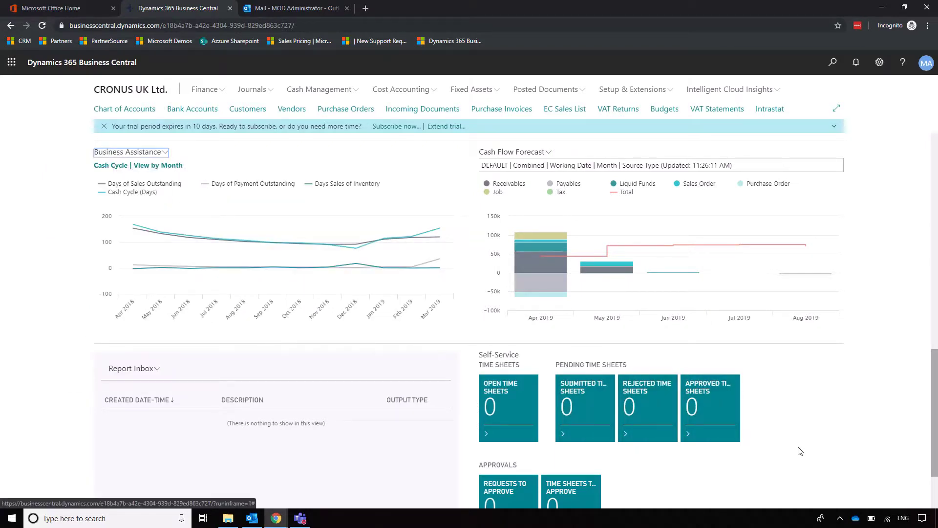
{"action": "scroll", "coordinate": [800, 450], "scroll_direction": "down", "scroll_amount": 1}
{"action": "scroll", "coordinate": [798, 446], "scroll_direction": "up", "scroll_amount": 13}
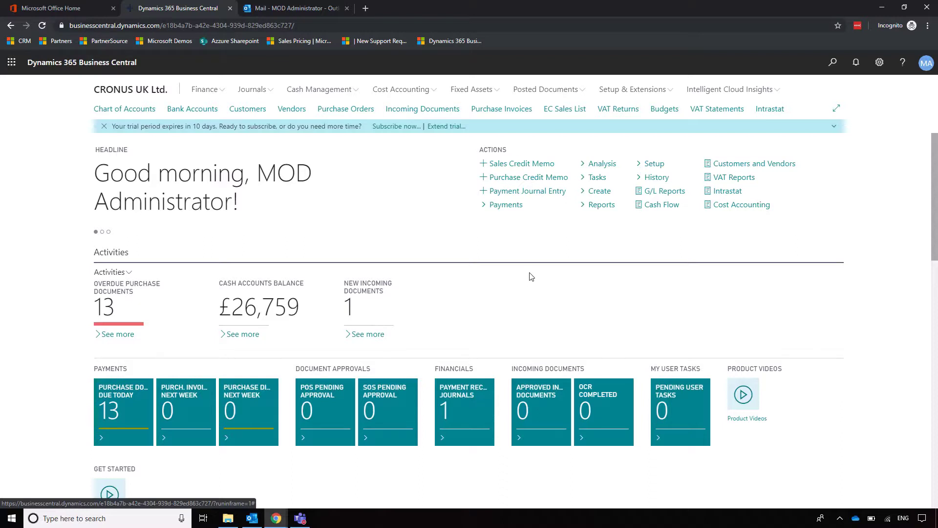
{"action": "left_click", "coordinate": [729, 90]}
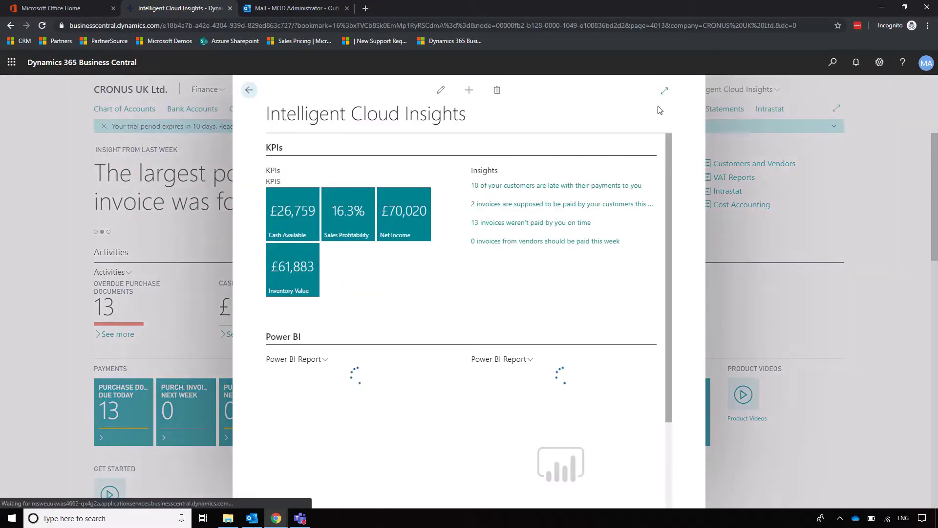
{"action": "left_click", "coordinate": [664, 94]}
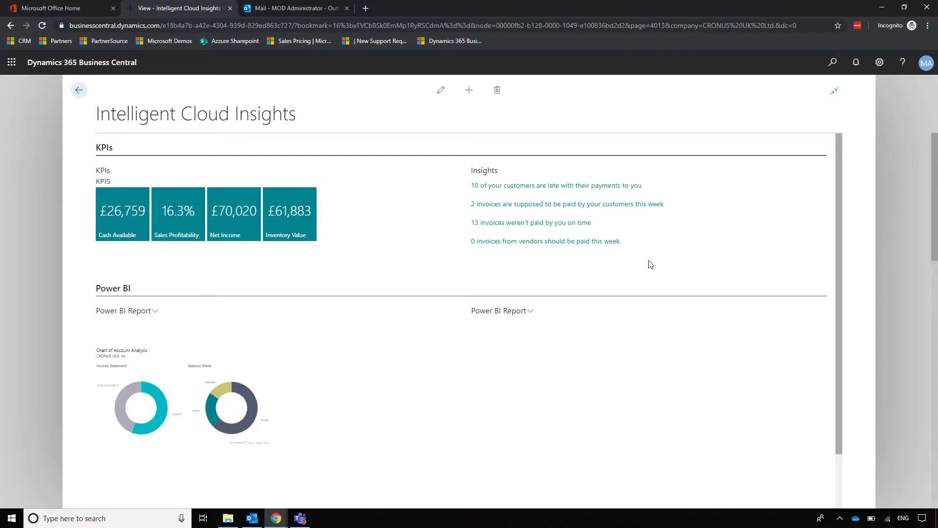
{"action": "scroll", "coordinate": [653, 265], "scroll_direction": "down", "scroll_amount": 2}
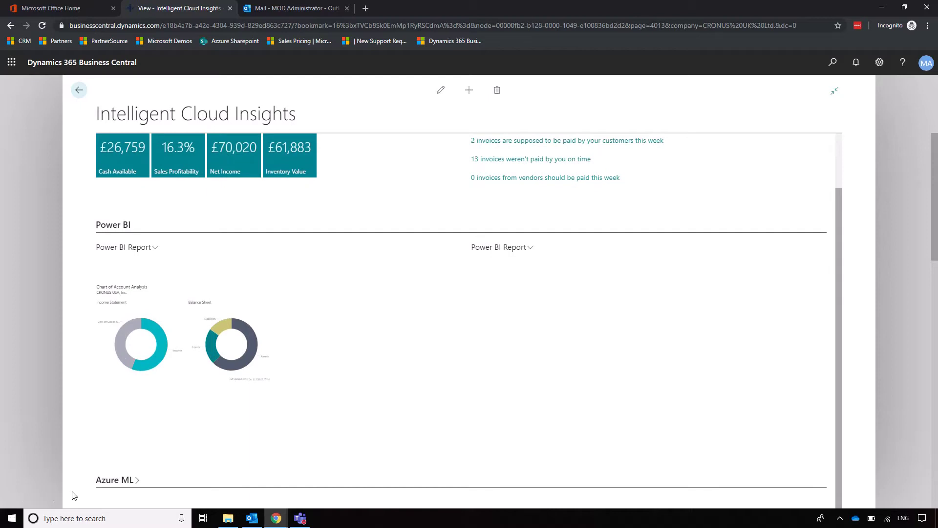
{"action": "scroll", "coordinate": [220, 307], "scroll_direction": "up", "scroll_amount": 3}
{"action": "left_click", "coordinate": [79, 89]}
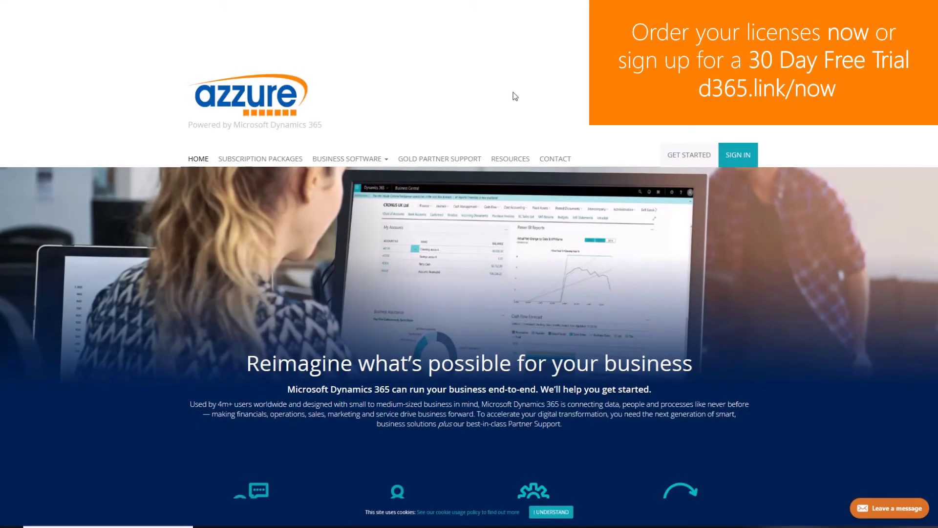
Go to Subscription Packages and open the Business Central [Premium] package card.
{"action": "left_click", "coordinate": [281, 158]}
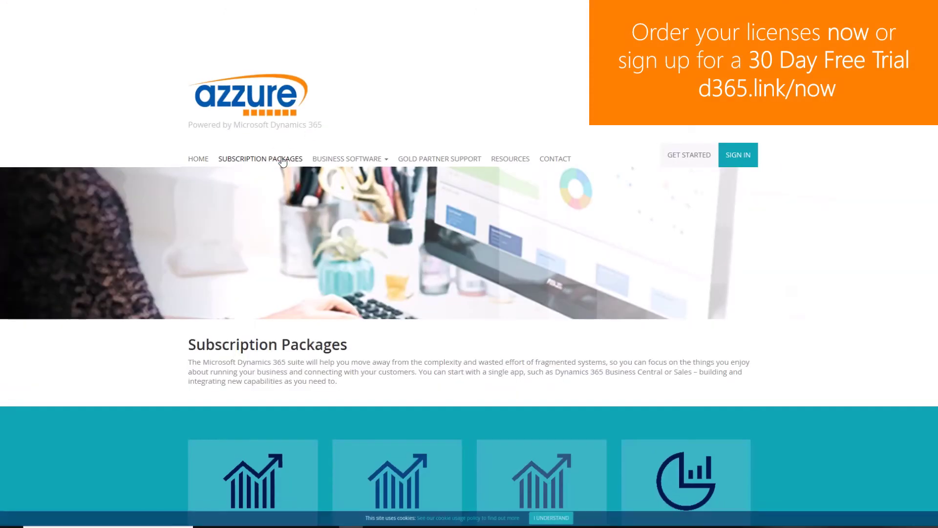
{"action": "scroll", "coordinate": [815, 273], "scroll_direction": "down", "scroll_amount": 4}
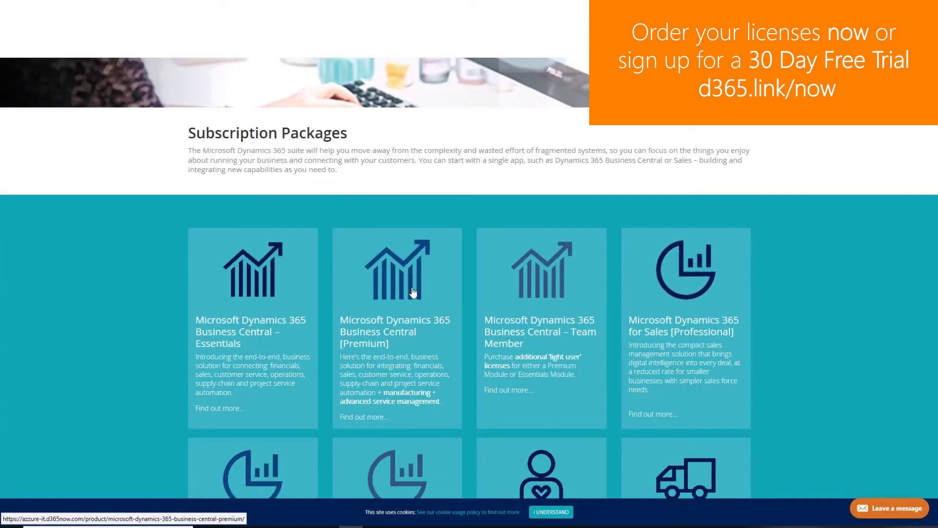
{"action": "left_click", "coordinate": [413, 292]}
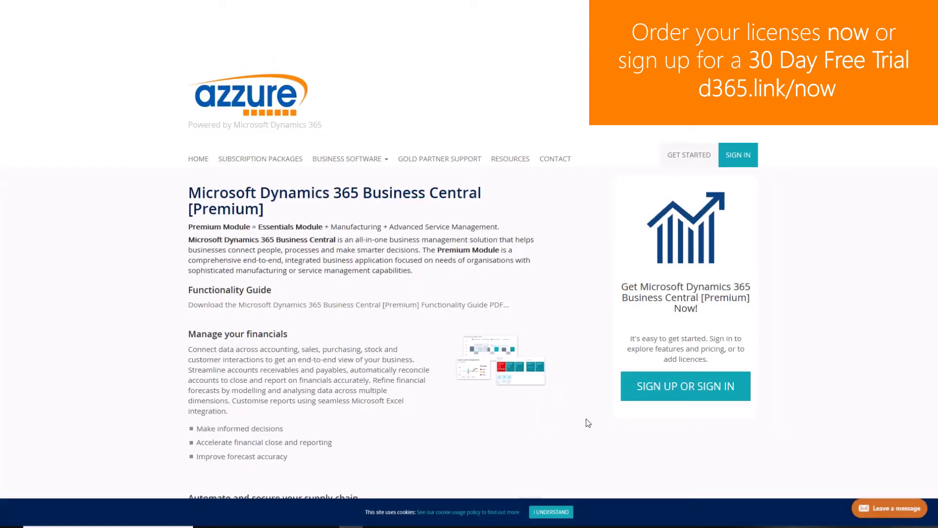